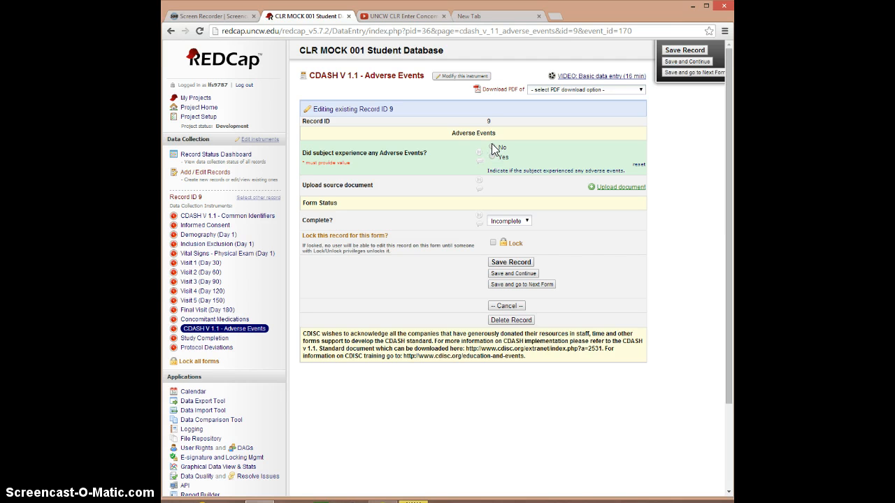
Record that the subject experienced an adverse event, with identifier 002 and the event term "rash".
{"action": "left_click", "coordinate": [492, 148]}
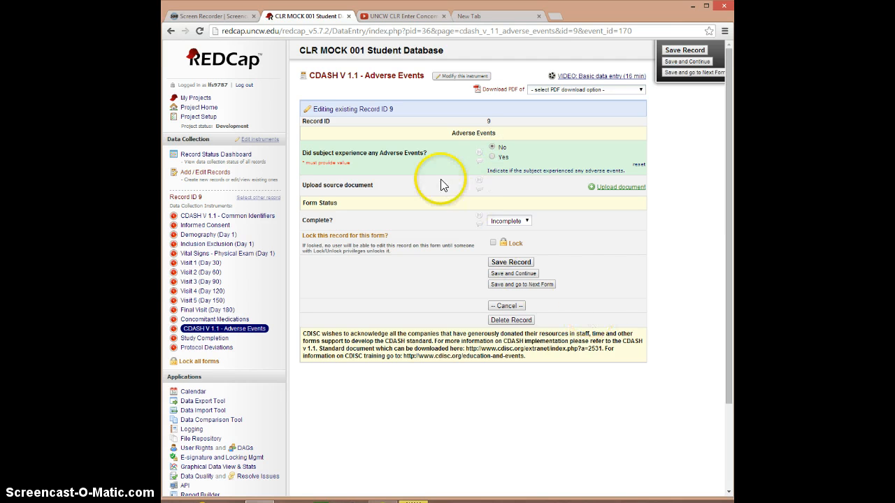
{"action": "left_click", "coordinate": [491, 157]}
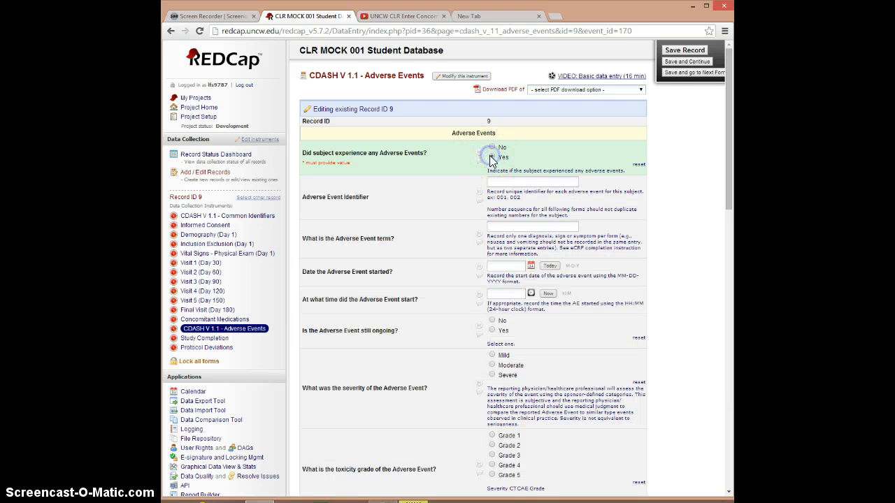
{"action": "left_click_drag", "start_coordinate": [729, 200], "coordinate": [723, 225]}
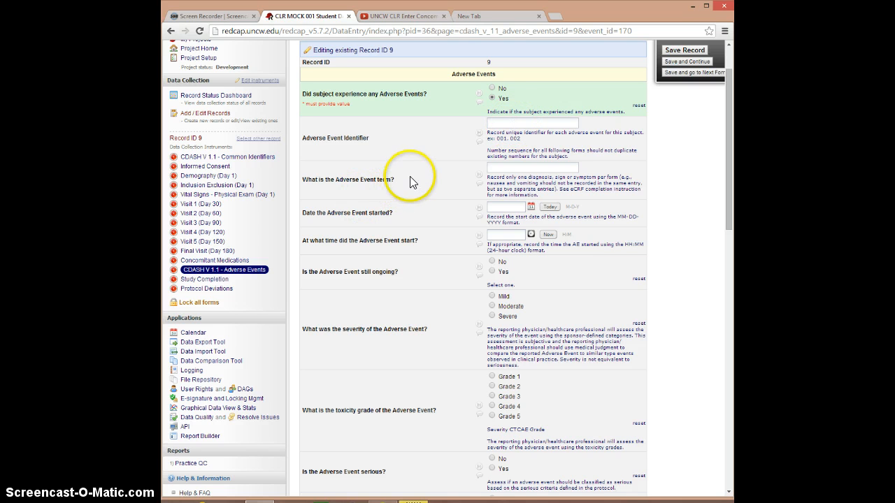
{"action": "left_click", "coordinate": [501, 123]}
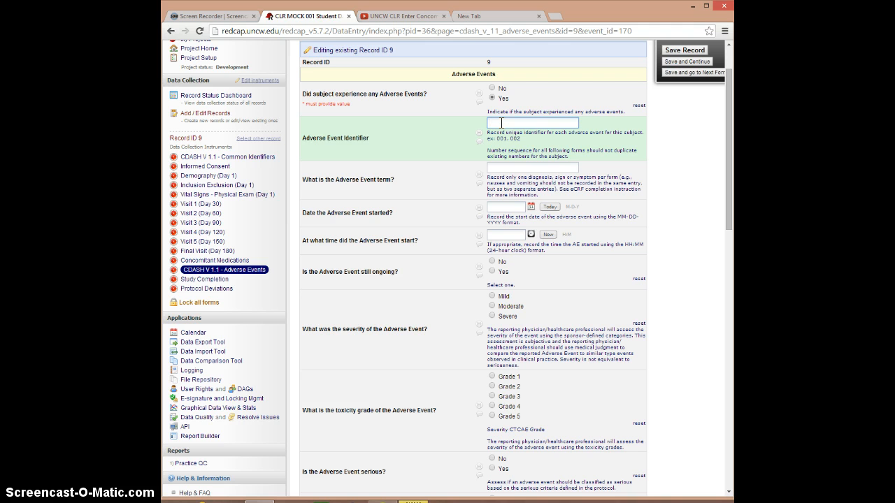
{"action": "type", "text": "002"}
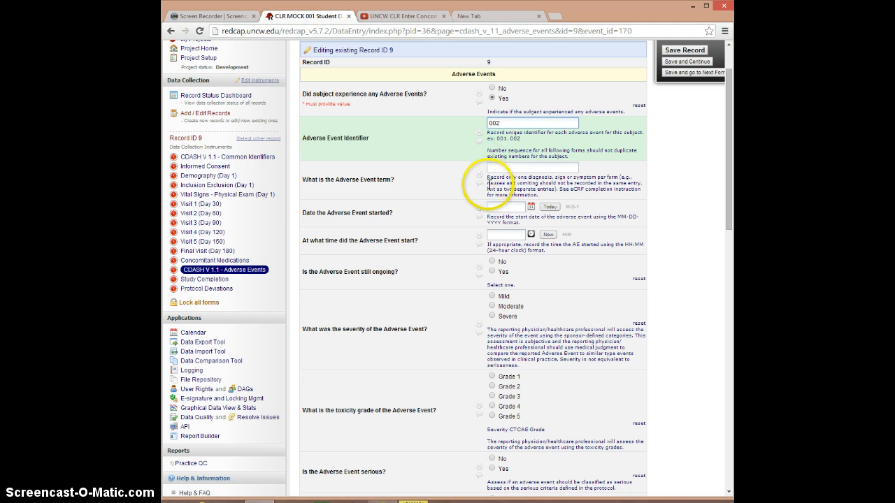
{"action": "left_click", "coordinate": [501, 167]}
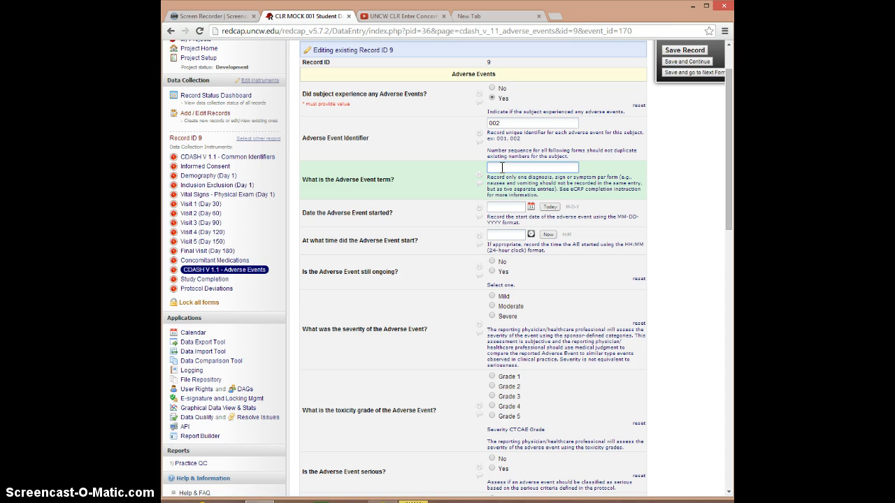
{"action": "type", "text": "rash"}
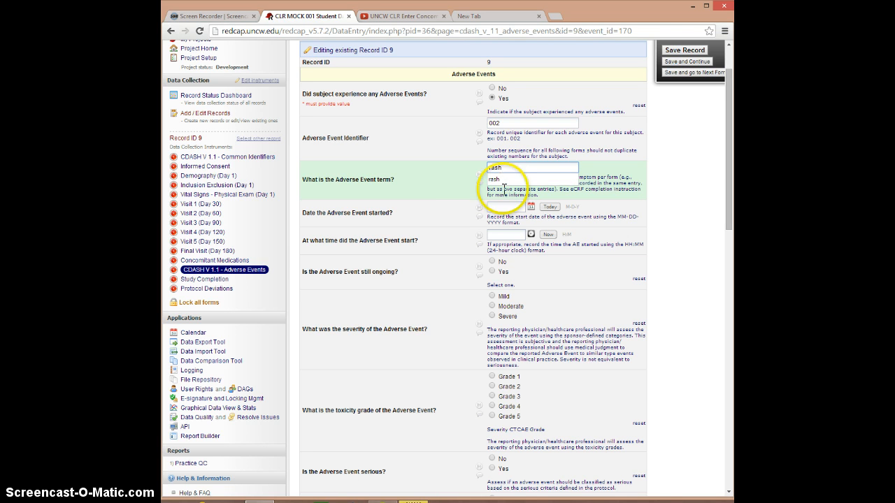
Set the adverse event's start date to 11-01-2014.
{"action": "left_click", "coordinate": [506, 207]}
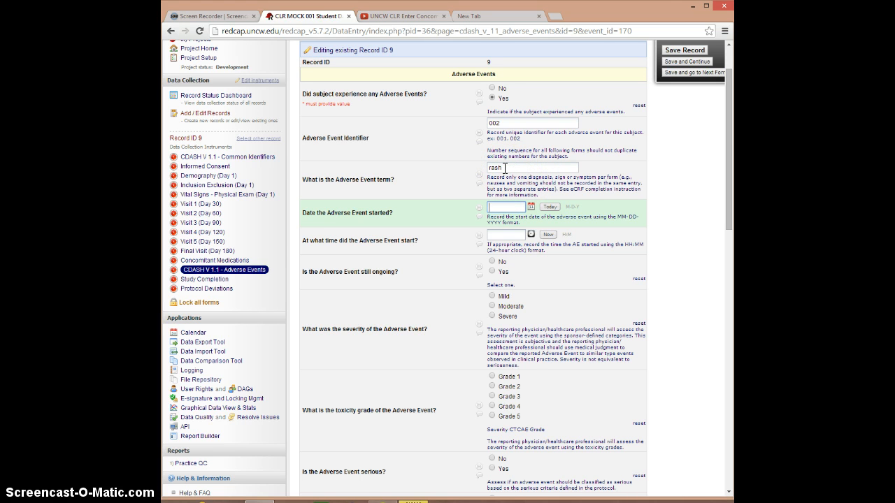
{"action": "left_click", "coordinate": [505, 207]}
{"action": "type", "text": "11"}
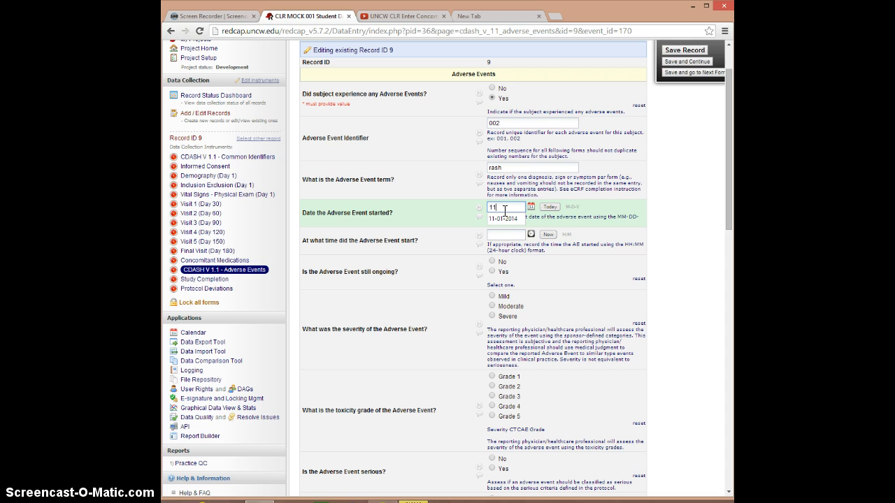
{"action": "type", "text": "/2014"}
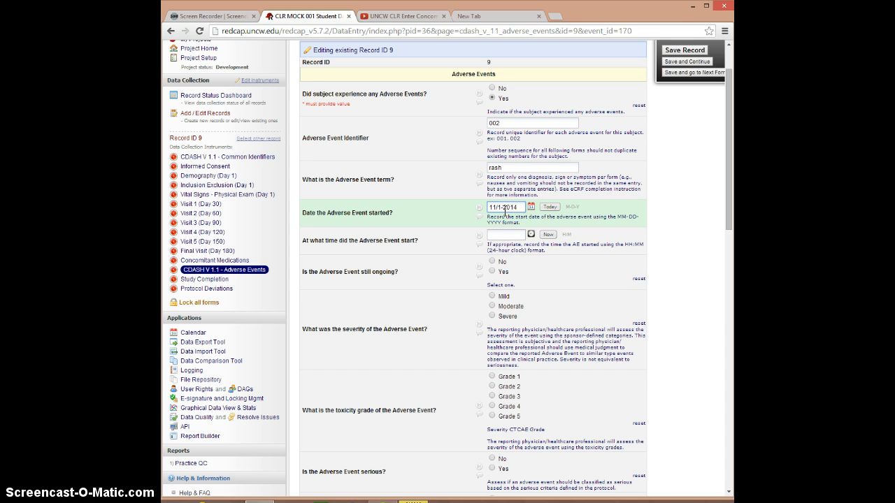
{"action": "type", "text": "1/2014"}
{"action": "left_click", "coordinate": [508, 234]}
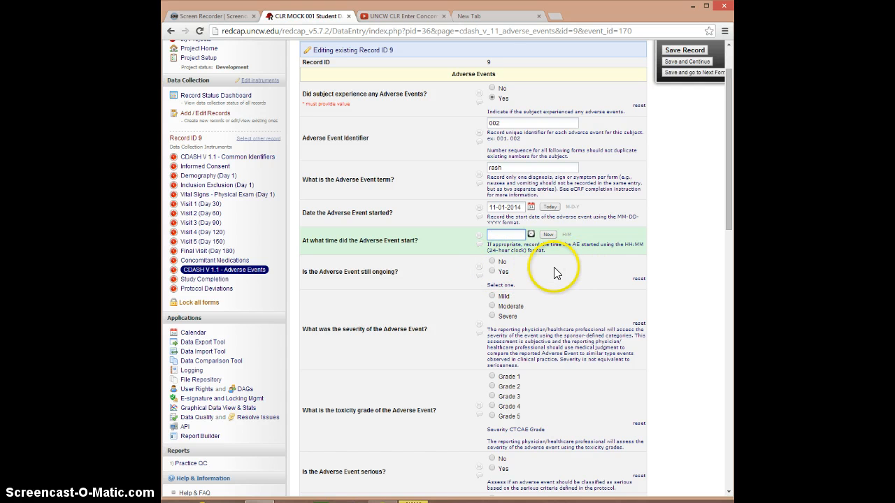
Mark the adverse event as no longer ongoing and set its end date to 11-03-2014.
{"action": "left_click", "coordinate": [492, 261]}
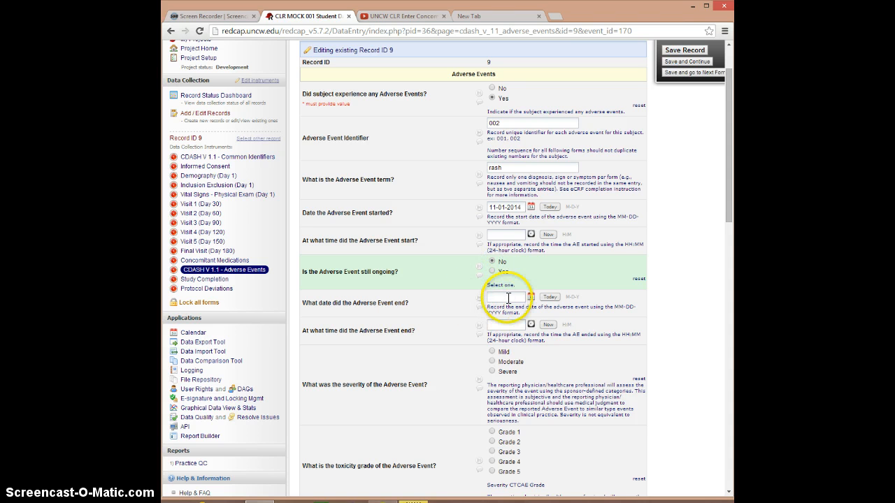
{"action": "left_click", "coordinate": [508, 297]}
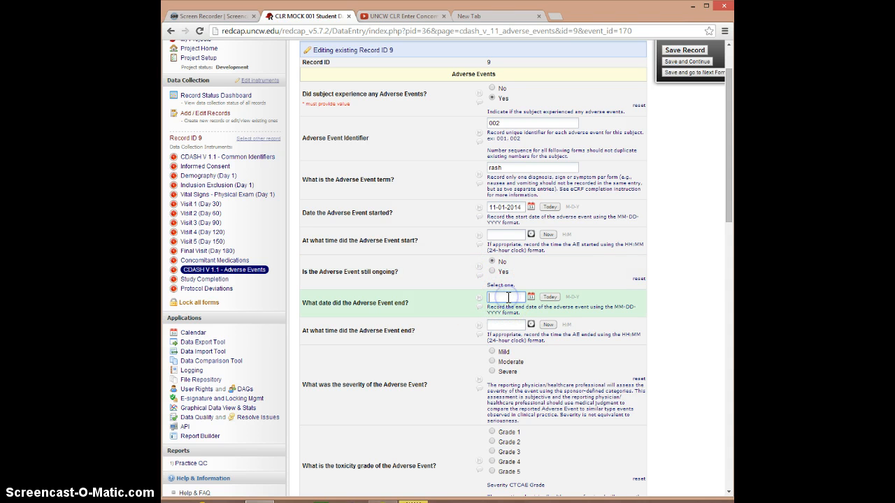
{"action": "type", "text": "11-03-2014"}
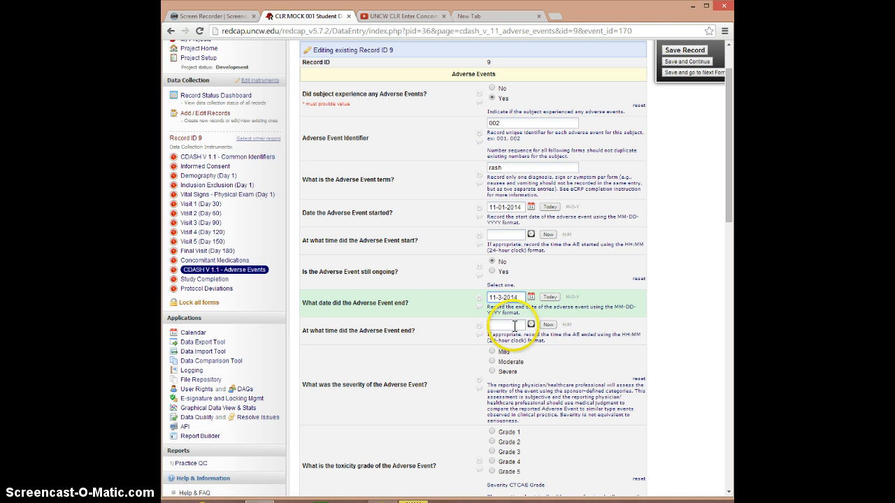
{"action": "left_click", "coordinate": [507, 325]}
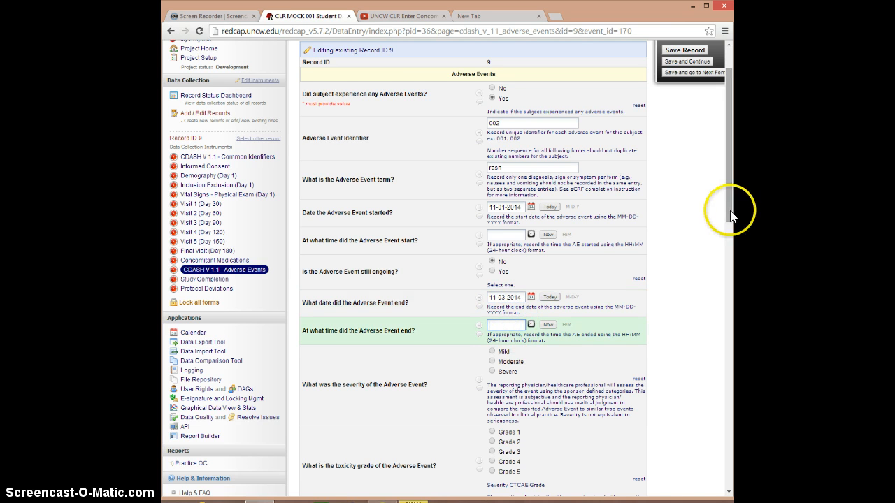
Classify the adverse event as Mild, toxicity Grade 1 and not serious.
{"action": "left_click_drag", "start_coordinate": [729, 210], "coordinate": [731, 276]}
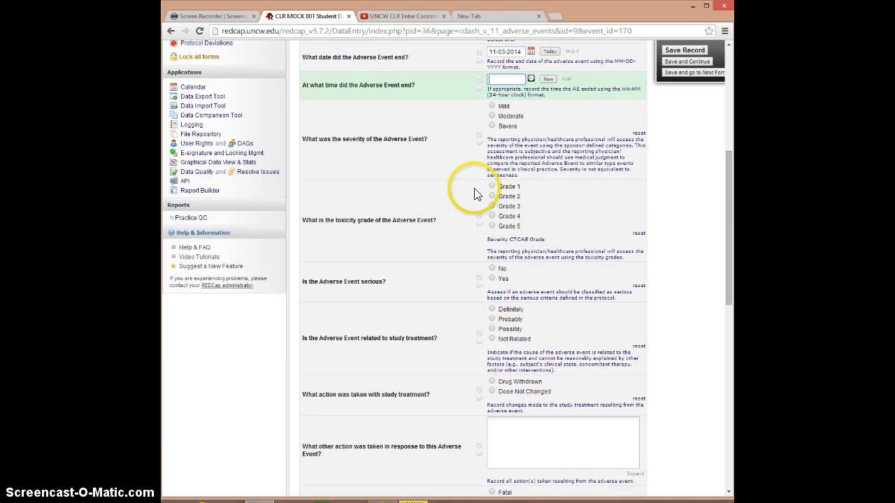
{"action": "left_click", "coordinate": [491, 107]}
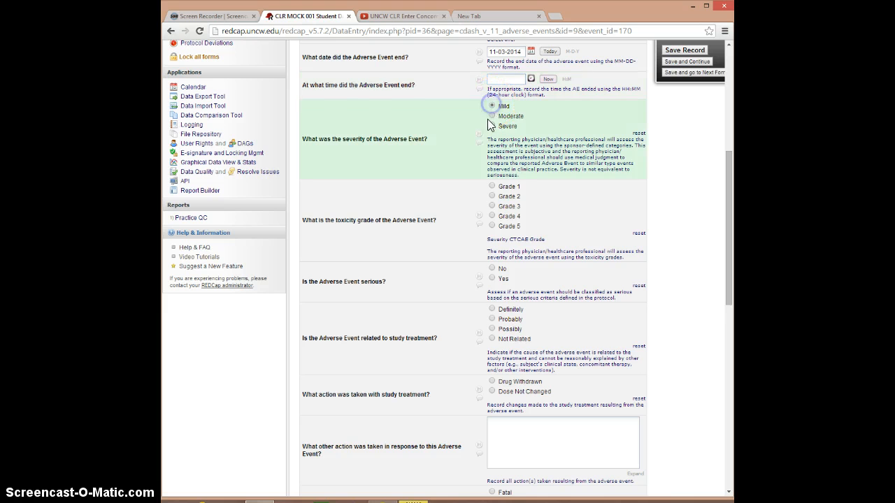
{"action": "left_click", "coordinate": [491, 187]}
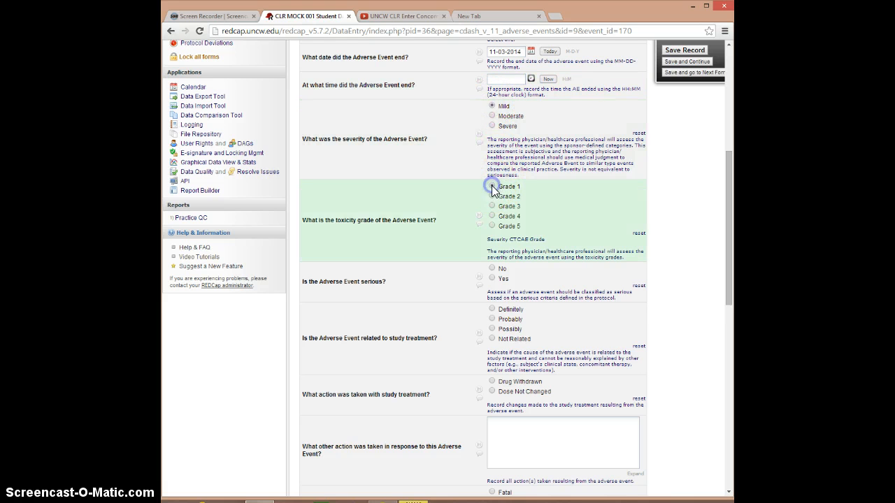
{"action": "left_click", "coordinate": [492, 269]}
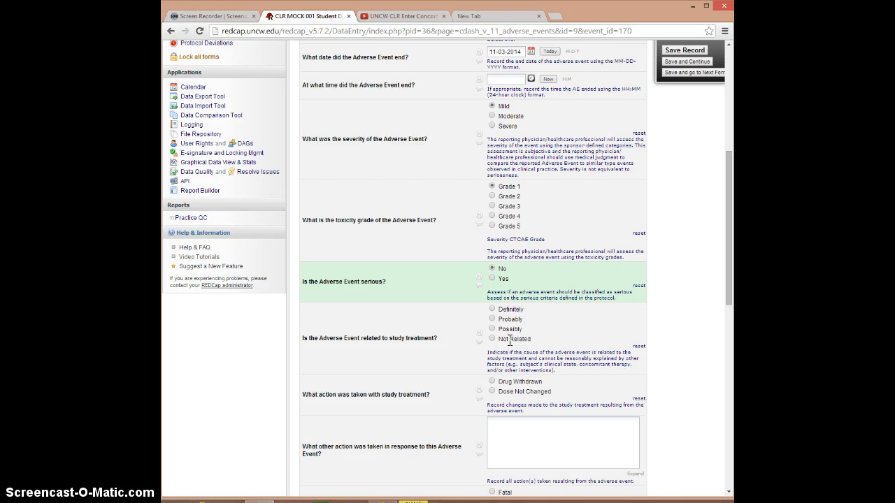
Switch the seriousness answer to Yes to review the follow-up questions, and return it to No.
{"action": "left_click", "coordinate": [493, 279]}
{"action": "left_click_drag", "start_coordinate": [729, 239], "coordinate": [704, 289]}
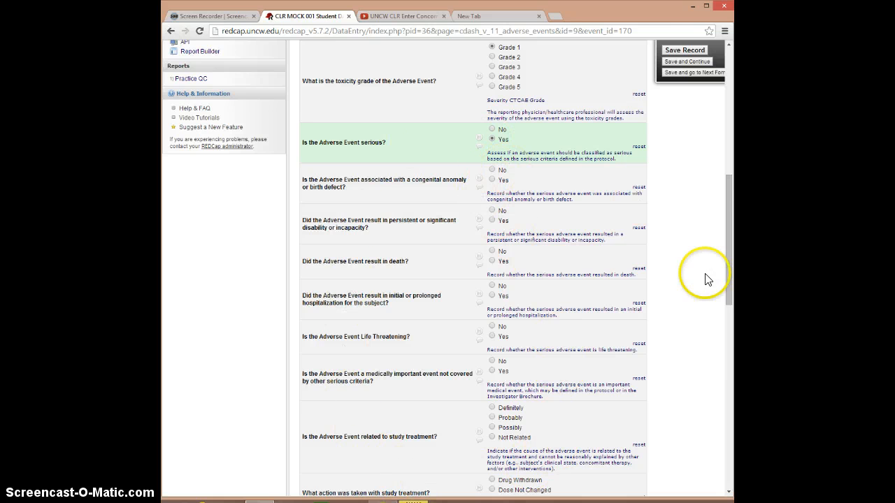
{"action": "left_click_drag", "start_coordinate": [730, 296], "coordinate": [727, 258]}
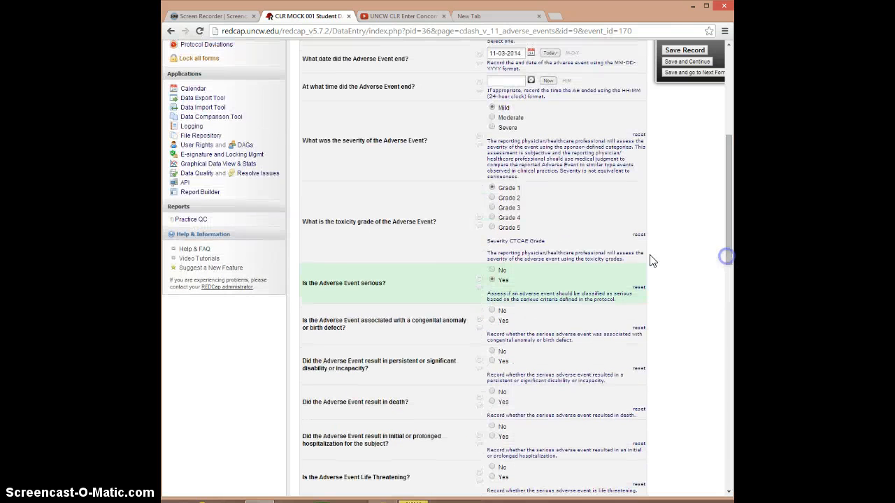
{"action": "left_click", "coordinate": [493, 271]}
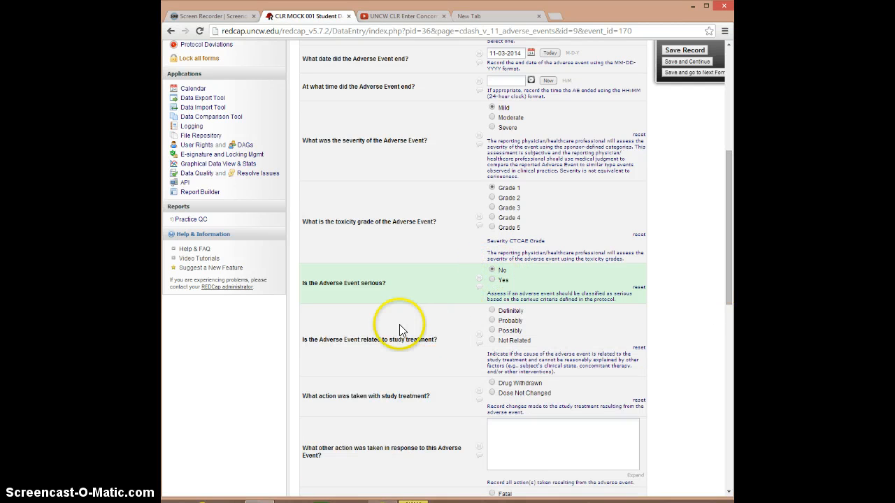
Mark the adverse event as Not Related to study treatment, with the treatment action Dose Not Changed.
{"action": "left_click", "coordinate": [492, 341]}
{"action": "left_click_drag", "start_coordinate": [728, 316], "coordinate": [729, 350]}
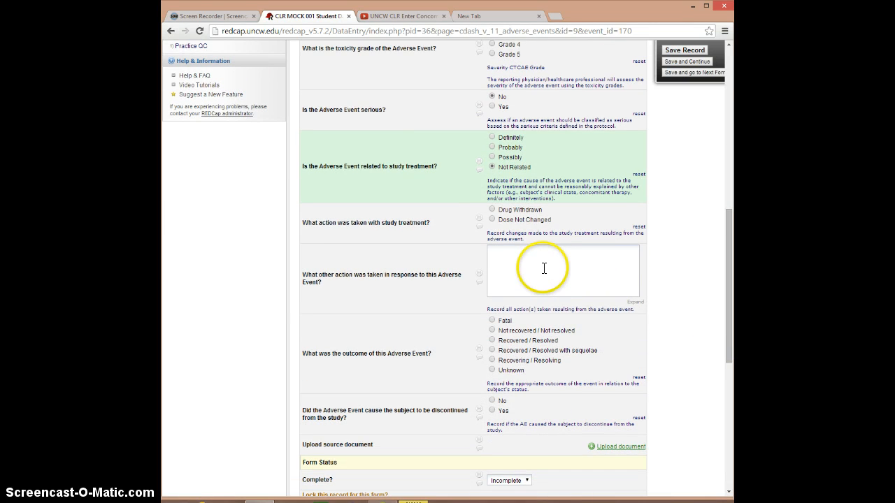
{"action": "left_click", "coordinate": [492, 220]}
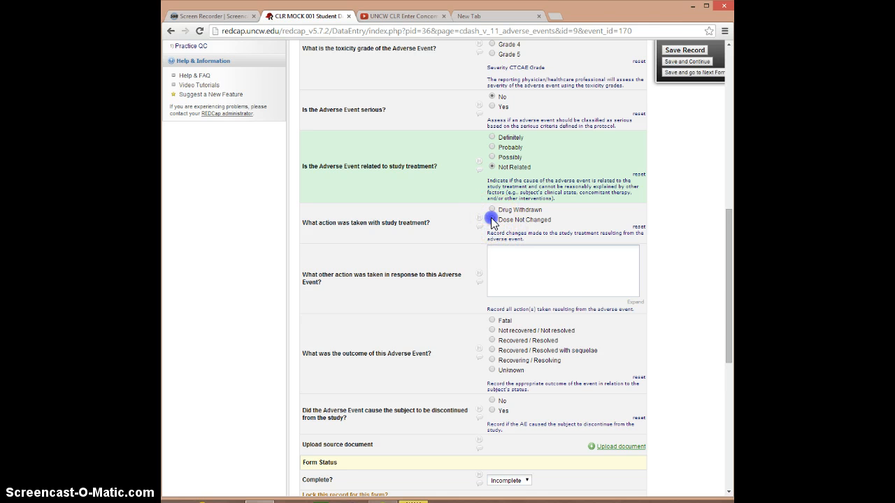
Record the outcome as Recovered / Resolved without study discontinuation, and save the form, continuing to the next one.
{"action": "left_click_drag", "start_coordinate": [725, 331], "coordinate": [721, 347]}
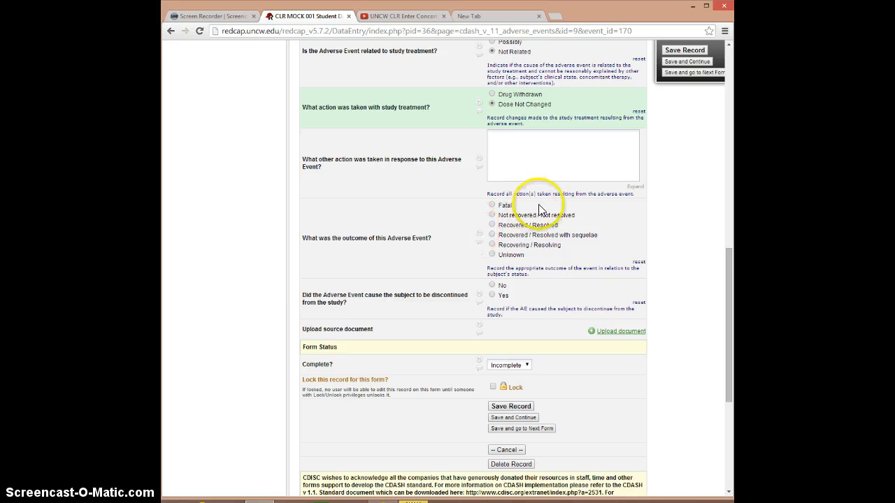
{"action": "left_click", "coordinate": [492, 225]}
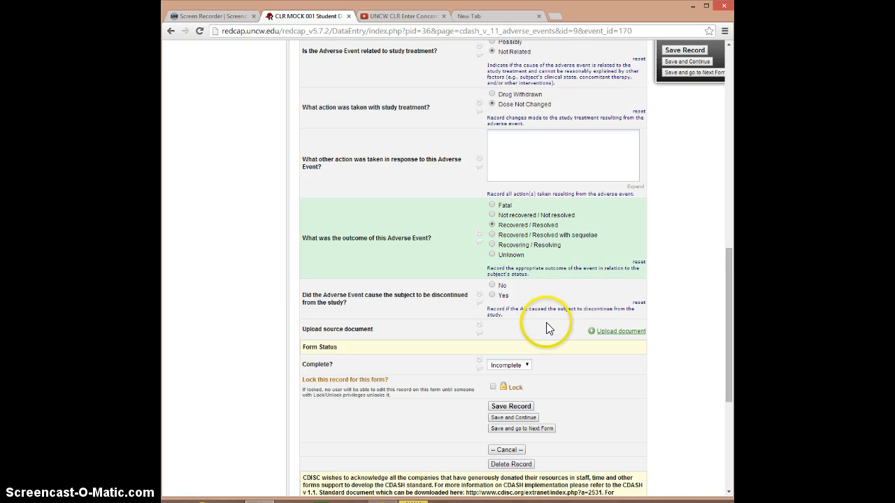
{"action": "left_click", "coordinate": [492, 285]}
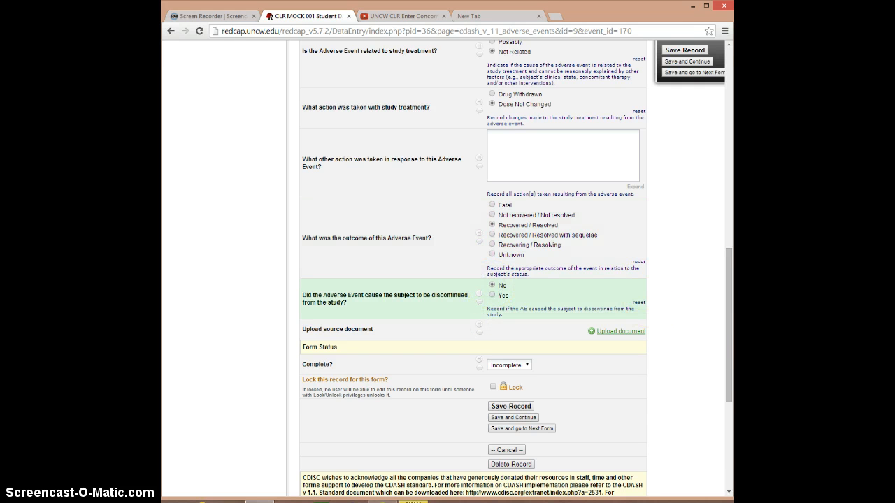
{"action": "left_click_drag", "start_coordinate": [731, 335], "coordinate": [730, 396]}
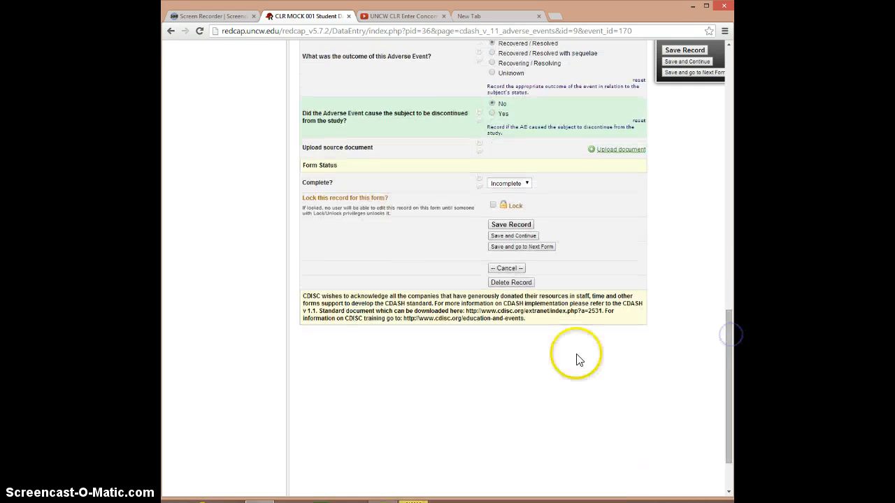
{"action": "left_click", "coordinate": [513, 247]}
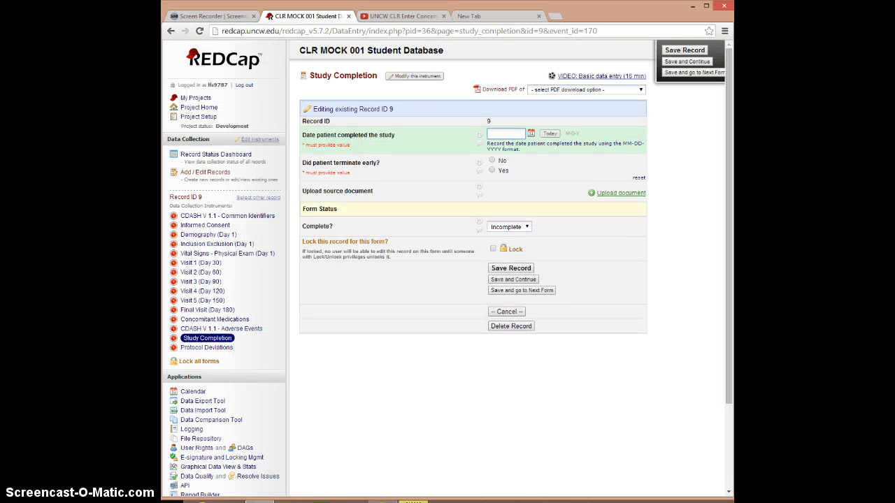